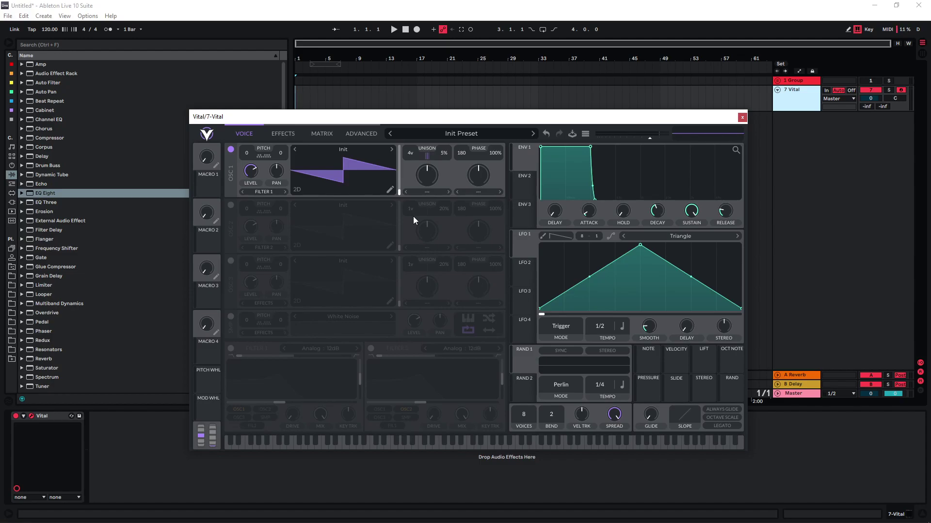
Enable Filter 1, lower its resonance to minimum, raise its cutoff, and test it with a note
{"action": "left_click", "coordinate": [231, 349]}
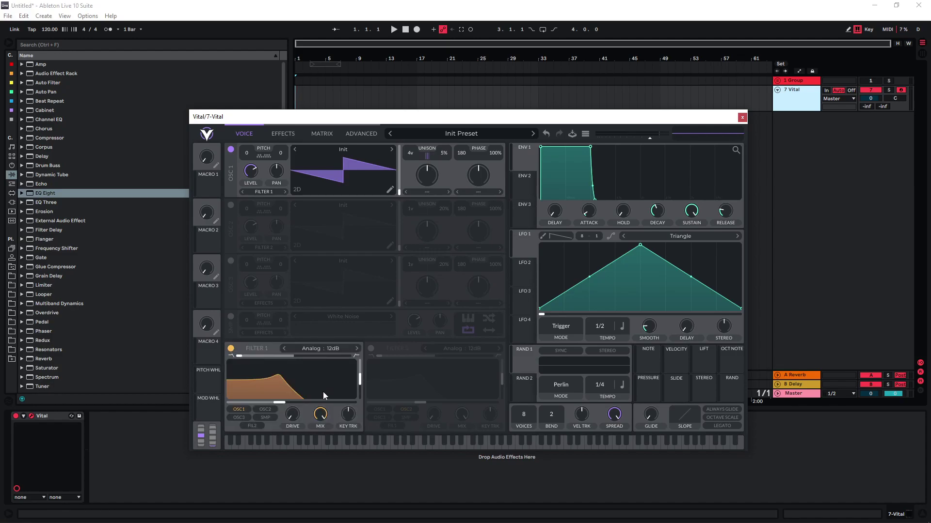
{"action": "left_click_drag", "start_coordinate": [360, 385], "coordinate": [360, 396]}
{"action": "left_click_drag", "start_coordinate": [280, 403], "coordinate": [301, 404]}
{"action": "key", "text": "a"}
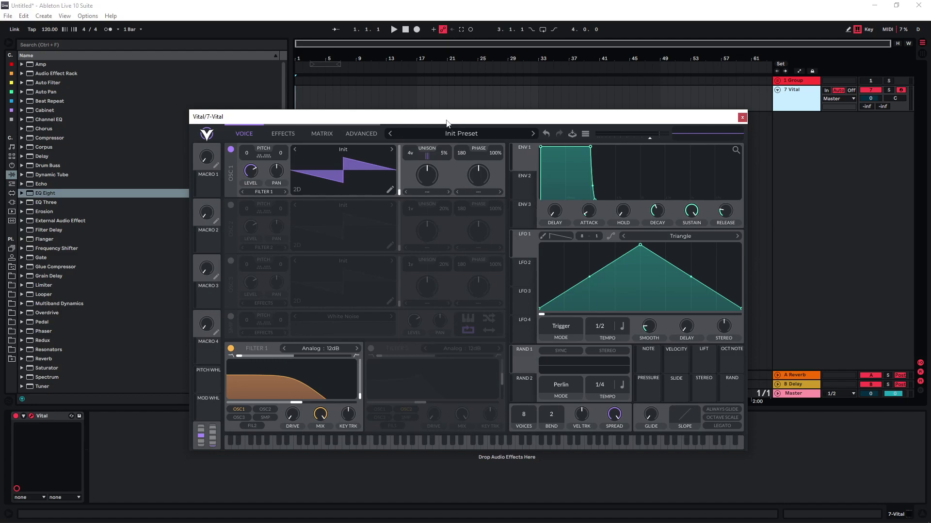
Modulate Filter 1's cutoff with LFO 1, lower the cutoff slightly, and set the LFO tempo to 1/4
{"action": "left_click_drag", "start_coordinate": [523, 247], "coordinate": [292, 412]}
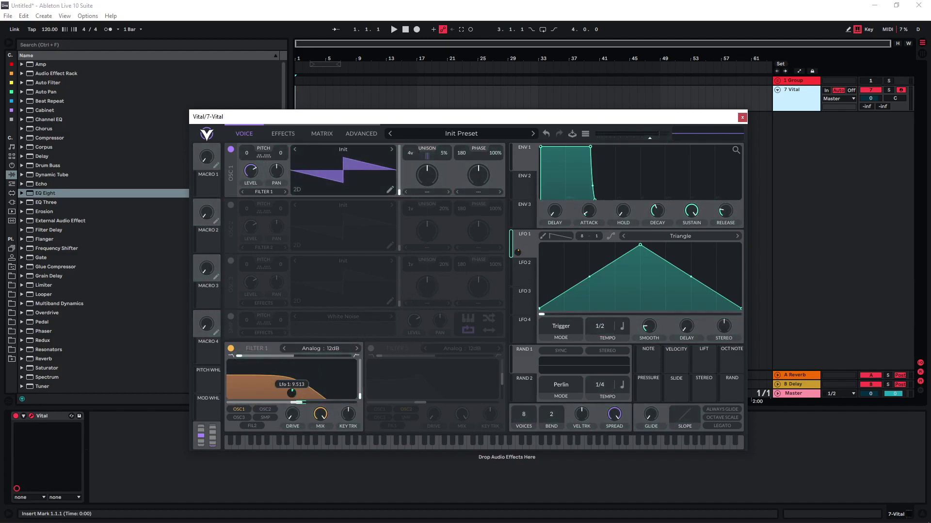
{"action": "key", "text": "a"}
{"action": "left_click_drag", "start_coordinate": [297, 403], "coordinate": [294, 406]}
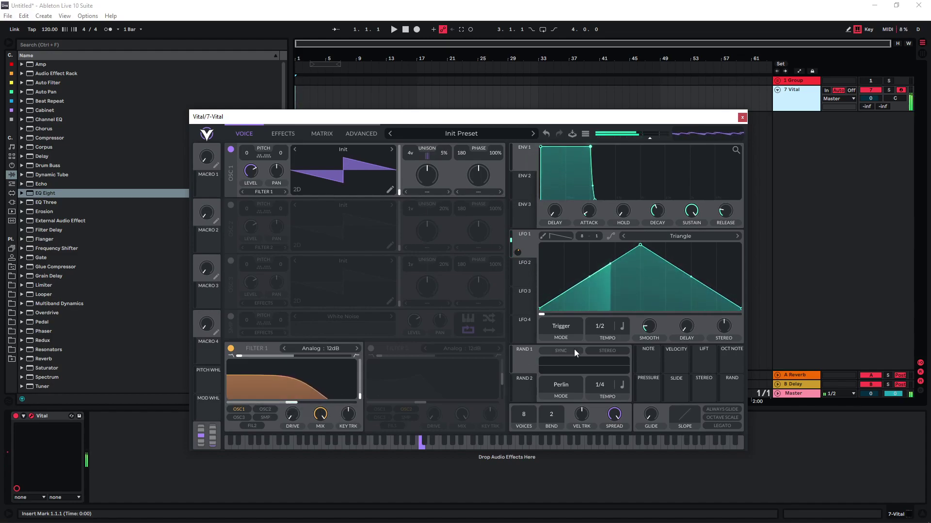
{"action": "left_click_drag", "start_coordinate": [605, 330], "coordinate": [606, 327]}
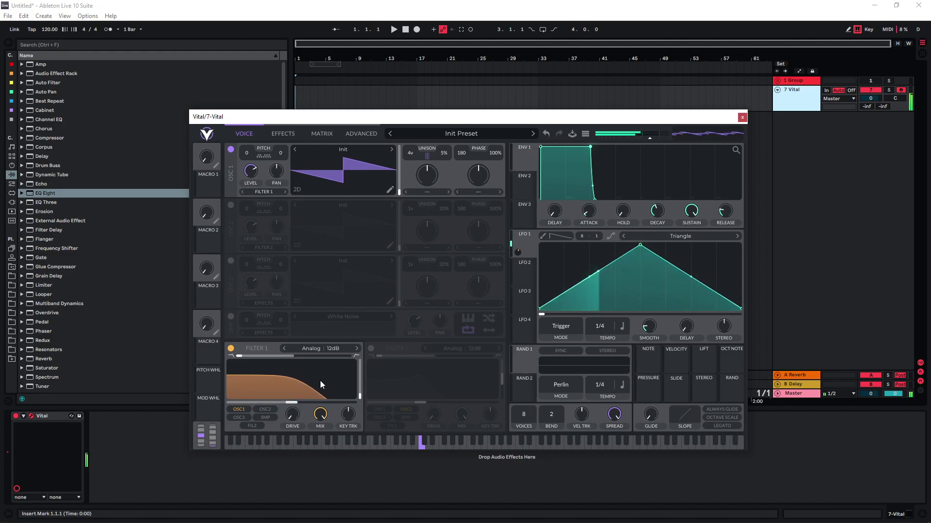
{"action": "mouse_move", "coordinate": [293, 402]}
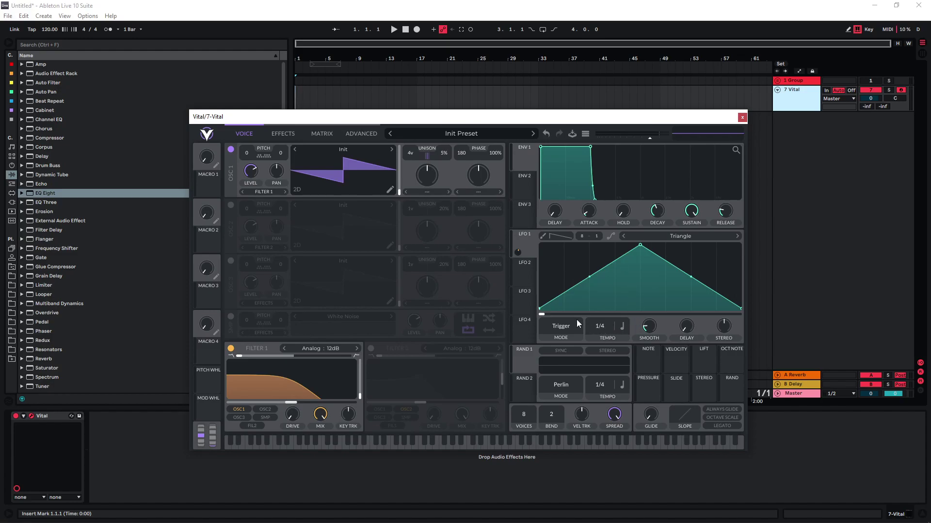
Enable oscillator 2 at pitch 12 with 5 unison voices at 8% detune, routed into Filter 1, and play a note
{"action": "left_click", "coordinate": [230, 206]}
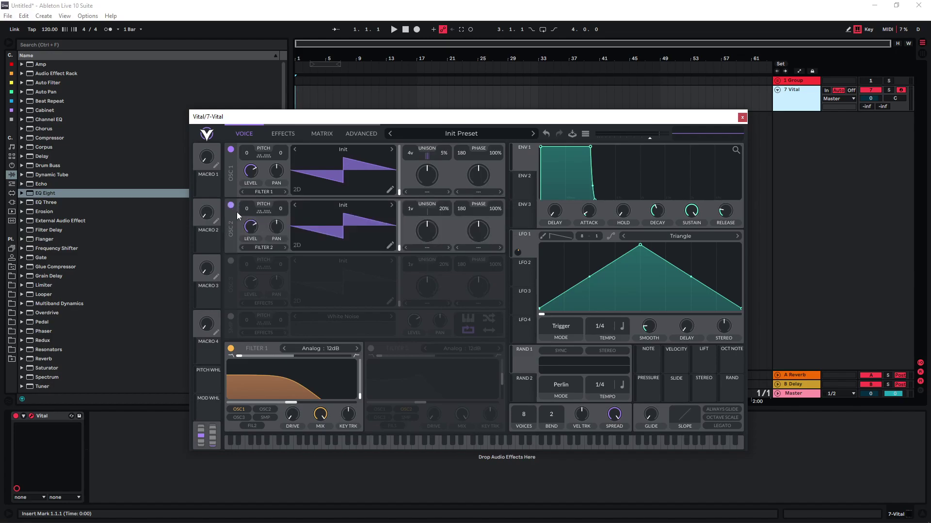
{"action": "left_click_drag", "start_coordinate": [249, 208], "coordinate": [253, 187]}
{"action": "left_click_drag", "start_coordinate": [413, 211], "coordinate": [445, 221]}
{"action": "left_click", "coordinate": [264, 410]}
{"action": "key", "text": "a"}
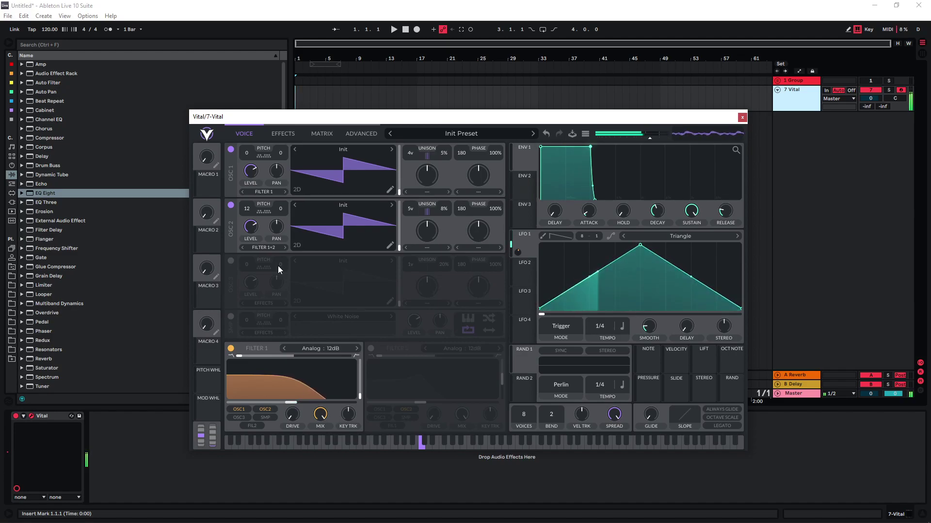
Enable the Reverb effect with a mix of about 73%, adjust its size, and test it with a note
{"action": "left_click", "coordinate": [282, 134]}
{"action": "left_click", "coordinate": [231, 409]}
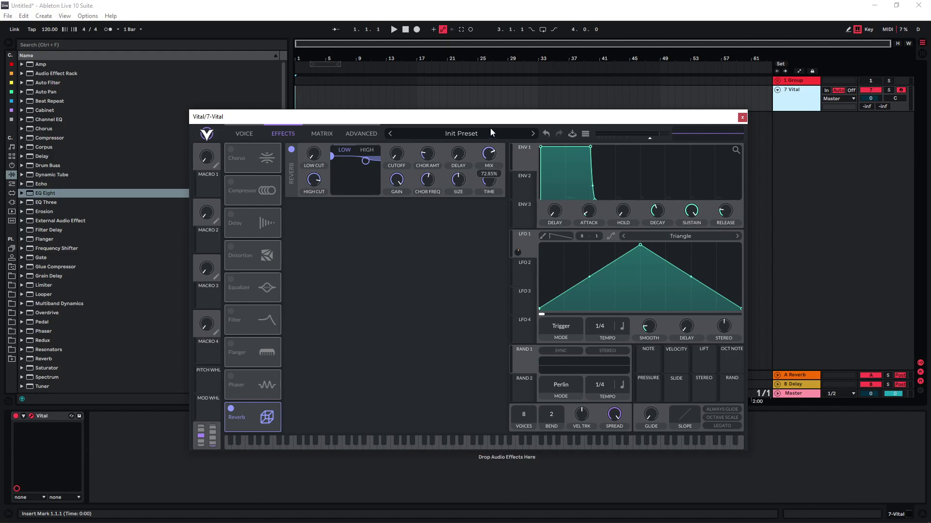
{"action": "mouse_move", "coordinate": [490, 179]}
{"action": "left_click_drag", "start_coordinate": [462, 172], "coordinate": [462, 172]}
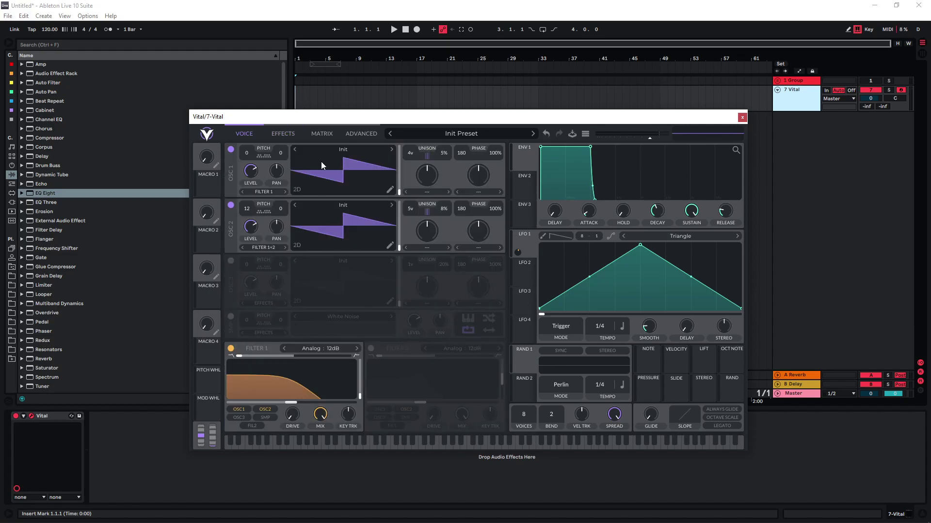
{"action": "key", "text": "a"}
Turn off oscillators 1 and 2, enable oscillator 3, and load the Basic Shapes wavetable into it
{"action": "left_click", "coordinate": [231, 149]}
{"action": "left_click", "coordinate": [231, 205]}
{"action": "left_click", "coordinate": [231, 261]}
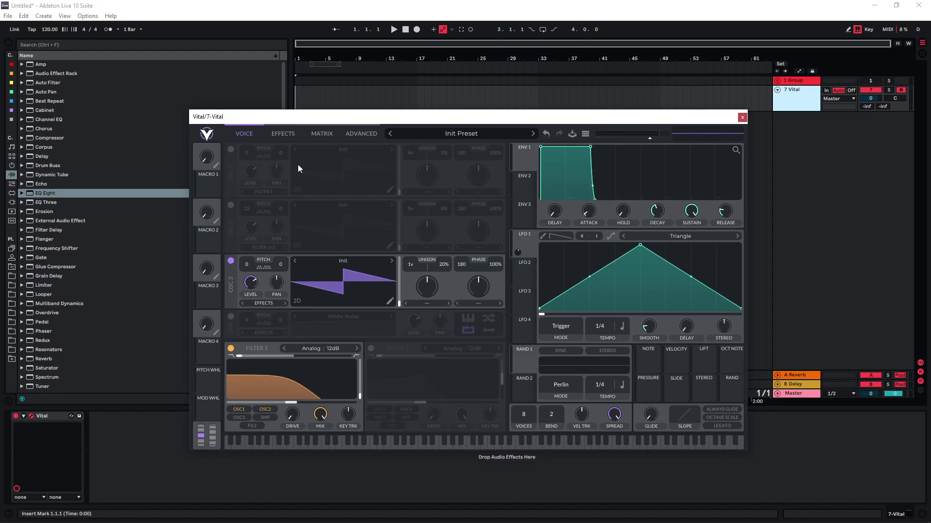
{"action": "left_click", "coordinate": [338, 261]}
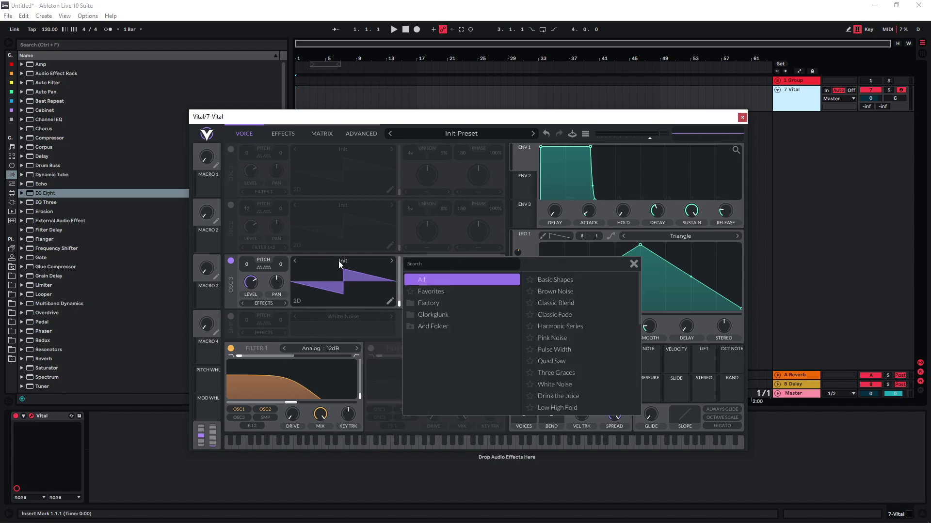
{"action": "left_click", "coordinate": [557, 280]}
Modulate oscillator 3's level with LFO 2 at a 1/64 tempo, set its pitch to 12, and play a note
{"action": "left_click_drag", "start_coordinate": [524, 289], "coordinate": [251, 283]}
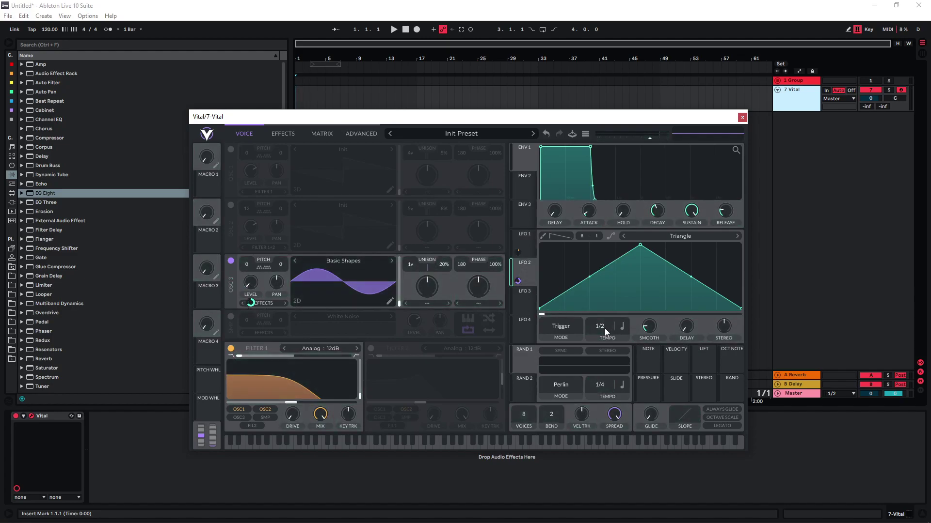
{"action": "left_click_drag", "start_coordinate": [604, 327], "coordinate": [676, 293]}
{"action": "left_click_drag", "start_coordinate": [246, 265], "coordinate": [250, 240]}
{"action": "key", "text": "a"}
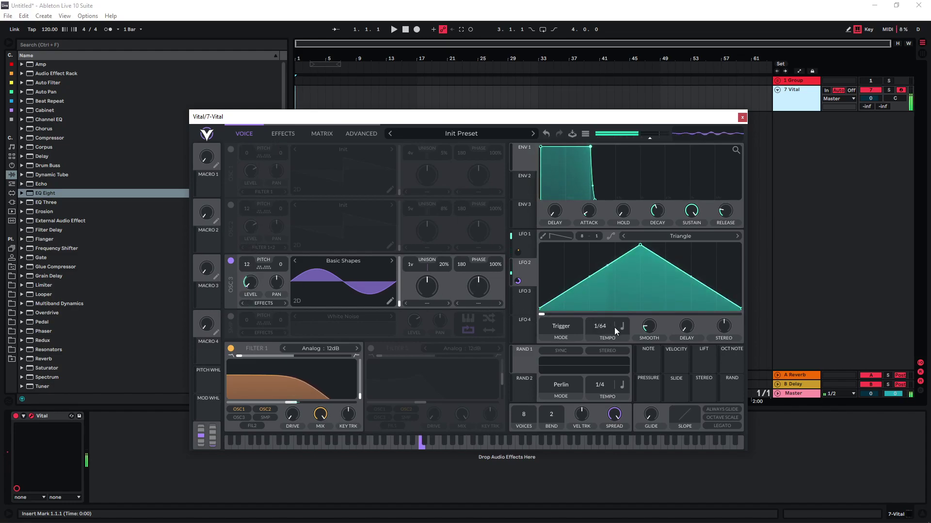
{"action": "mouse_move", "coordinate": [604, 328]}
{"action": "left_mouse_down"}
{"action": "mouse_move", "coordinate": [604, 336]}
{"action": "mouse_move", "coordinate": [605, 327]}
{"action": "left_mouse_up"}
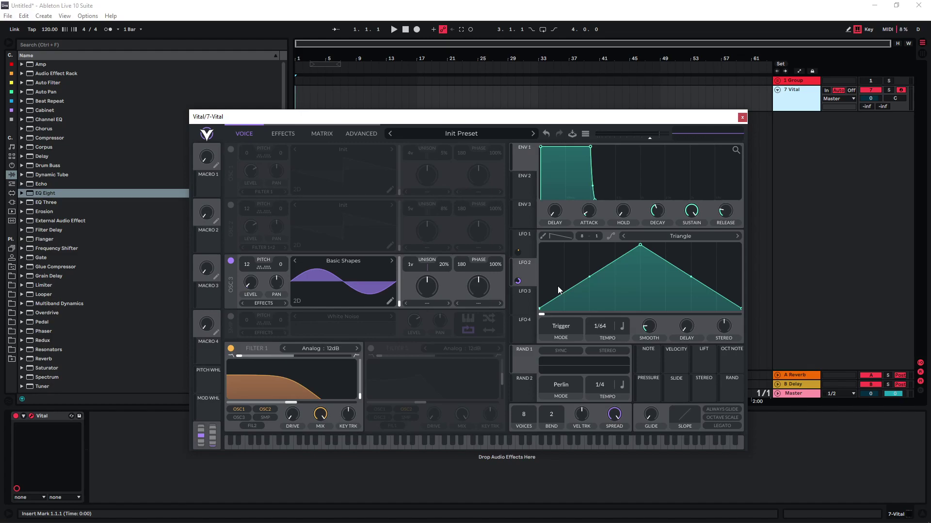
Turn oscillators 1 and 2 back on and compare the combined sound with oscillator 3 off and on
{"action": "left_click", "coordinate": [231, 149]}
{"action": "left_click", "coordinate": [230, 205]}
{"action": "left_click", "coordinate": [282, 133]}
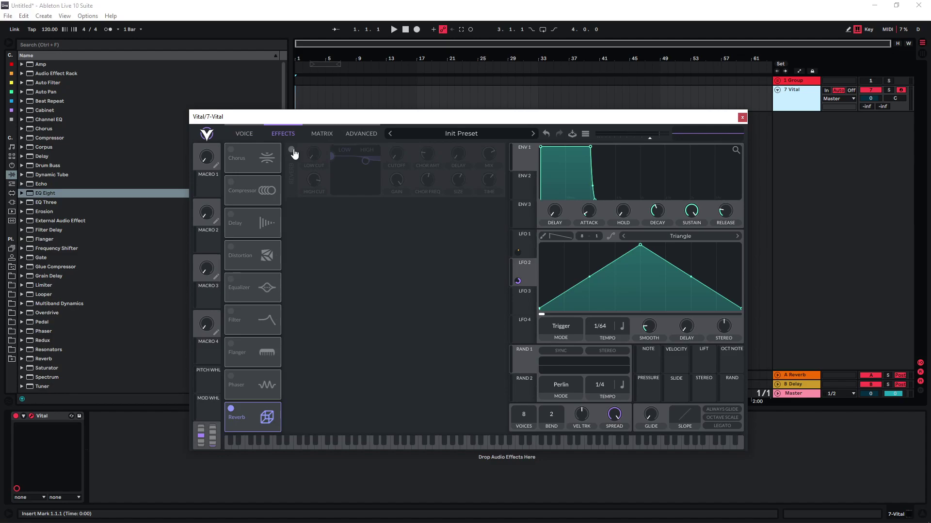
{"action": "left_click", "coordinate": [244, 134]}
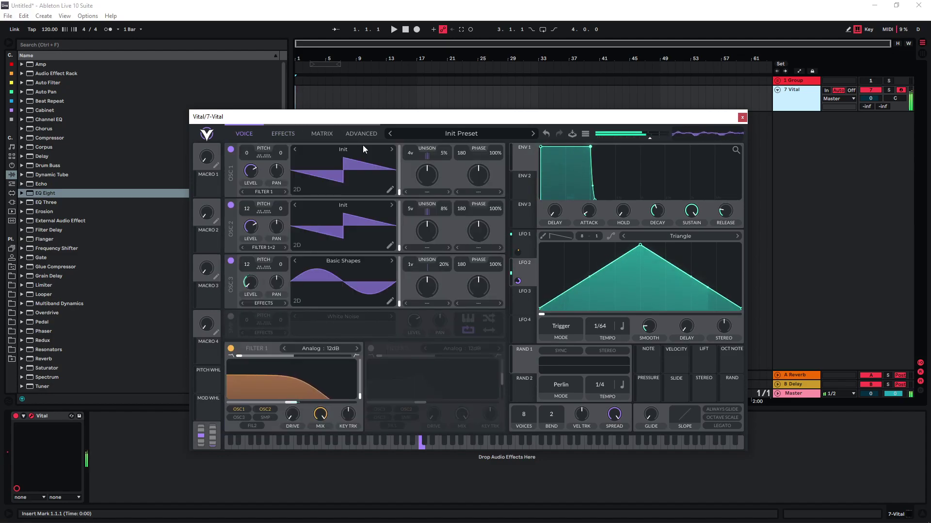
{"action": "left_click", "coordinate": [231, 262]}
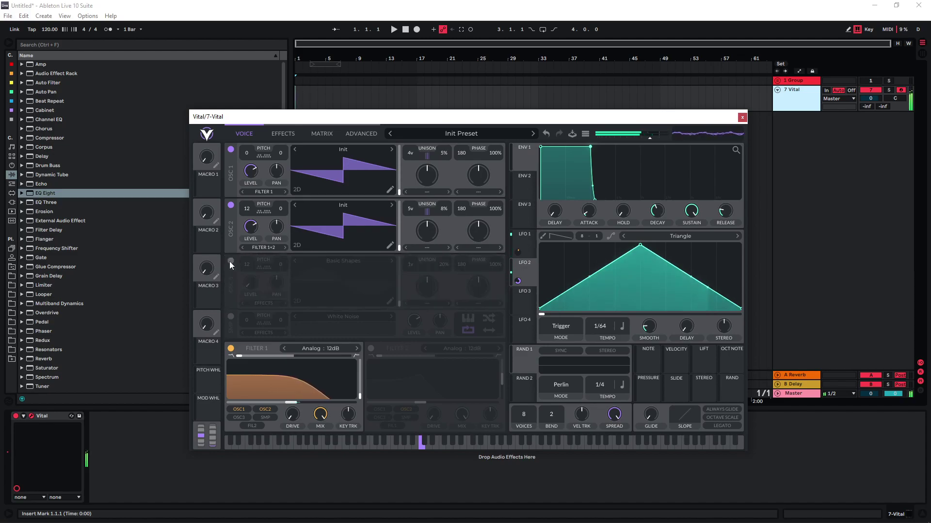
{"action": "left_click", "coordinate": [231, 262]}
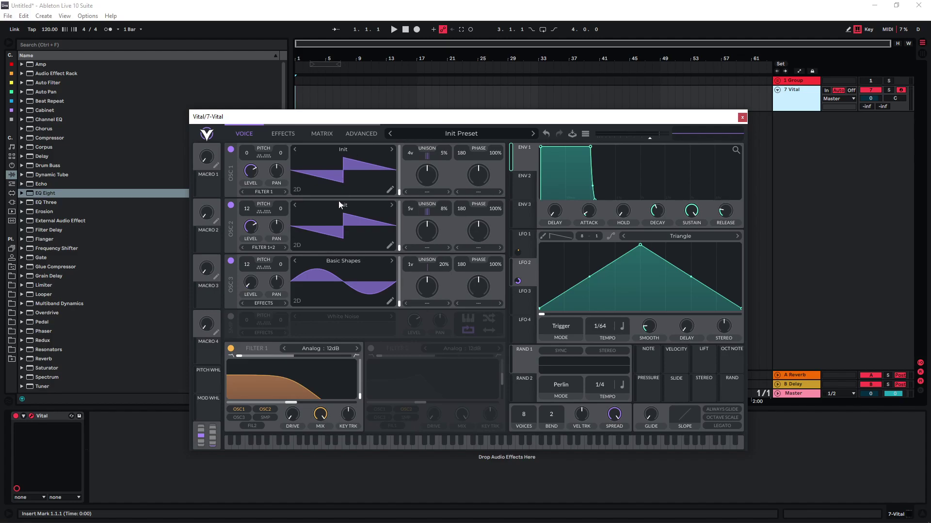
Lengthen the attack and release of Envelope 1, testing the changes with notes
{"action": "left_click_drag", "start_coordinate": [590, 217], "coordinate": [591, 200]}
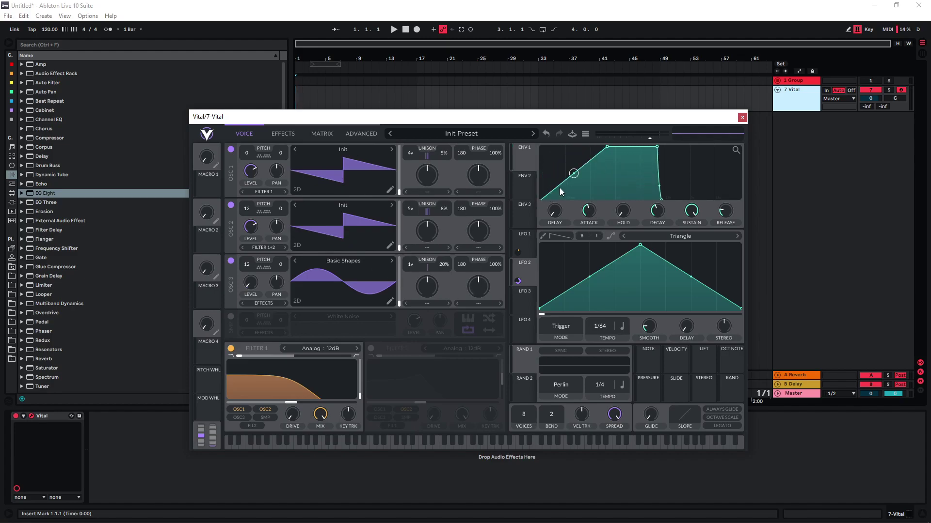
{"action": "key", "text": "a"}
{"action": "left_click_drag", "start_coordinate": [726, 218], "coordinate": [722, 194]}
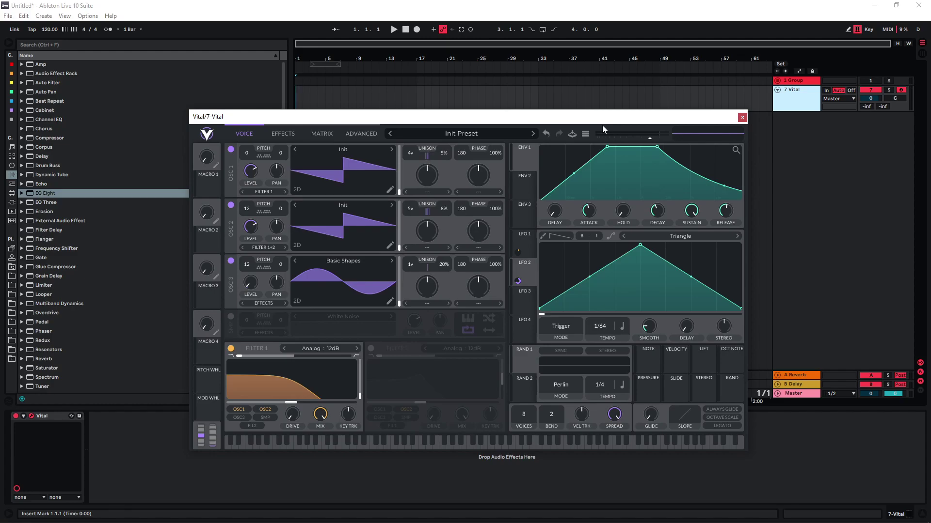
{"action": "key", "text": "a"}
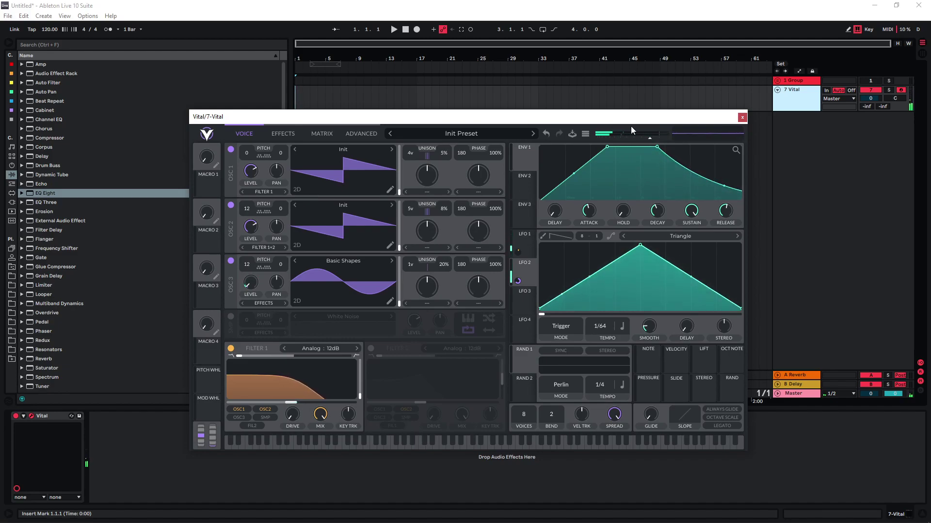
{"action": "left_click_drag", "start_coordinate": [721, 211], "coordinate": [720, 215]}
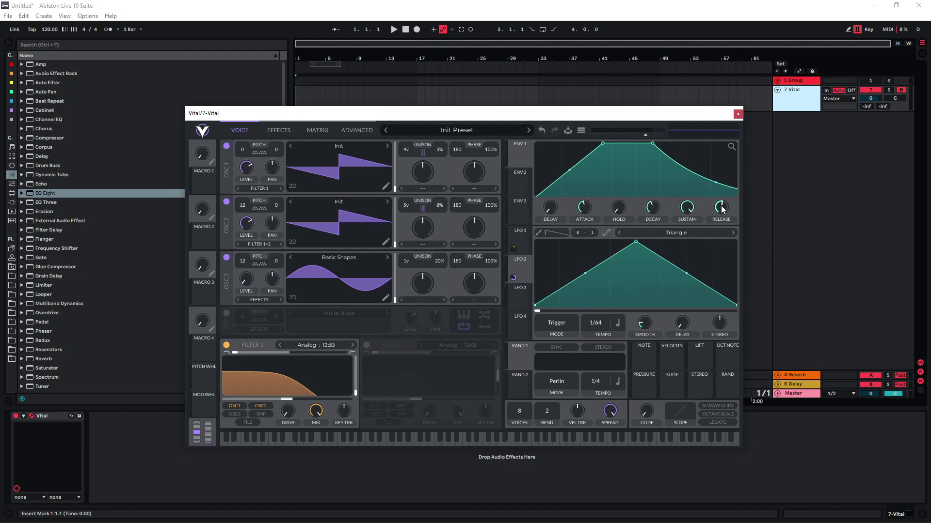
Enable the Chorus effect alongside the reverb and lower its mix
{"action": "left_click", "coordinate": [278, 130]}
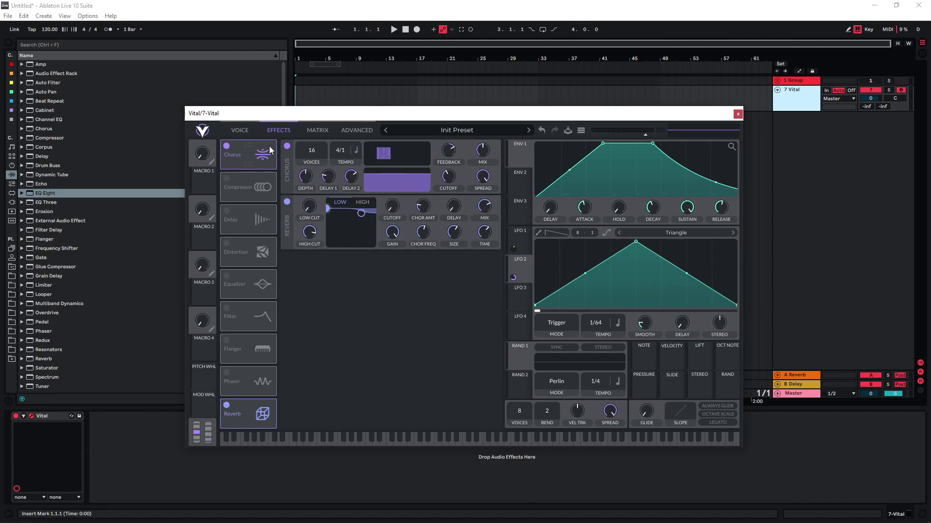
{"action": "mouse_move", "coordinate": [483, 150]}
{"action": "left_mouse_down"}
{"action": "mouse_move", "coordinate": [479, 166]}
{"action": "mouse_move", "coordinate": [482, 152]}
{"action": "left_mouse_up"}
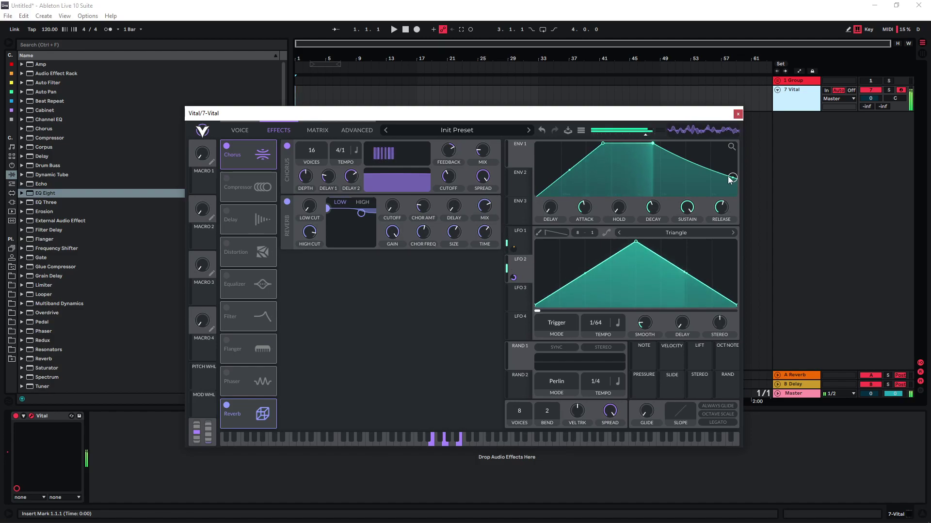
Play a progression of three-note chords to audition the pad with chorus and reverb
{"action": "key", "text": "s"}
{"action": "key", "text": "f"}
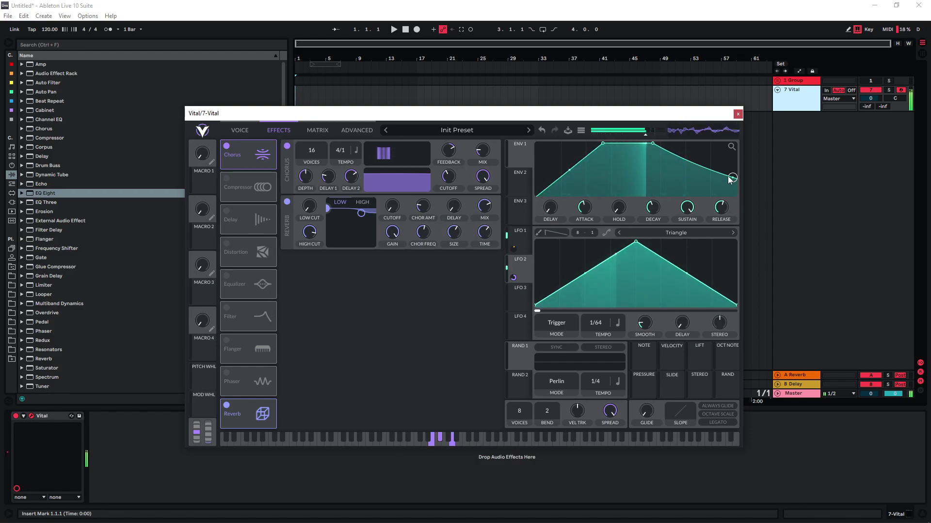
{"action": "key", "text": "a"}
{"action": "key", "text": "d"}
{"action": "key", "text": "g"}
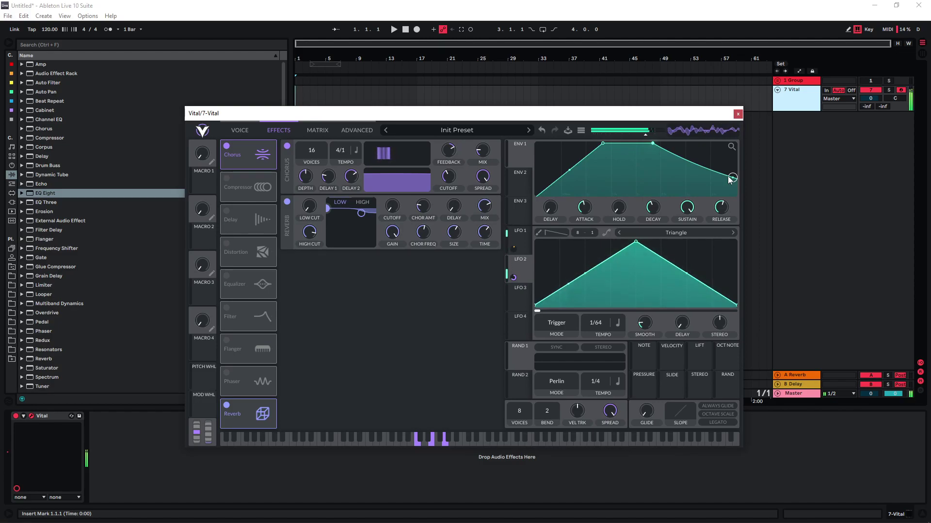
{"action": "key", "text": "d"}
{"action": "key", "text": "g"}
{"action": "key", "text": "j"}
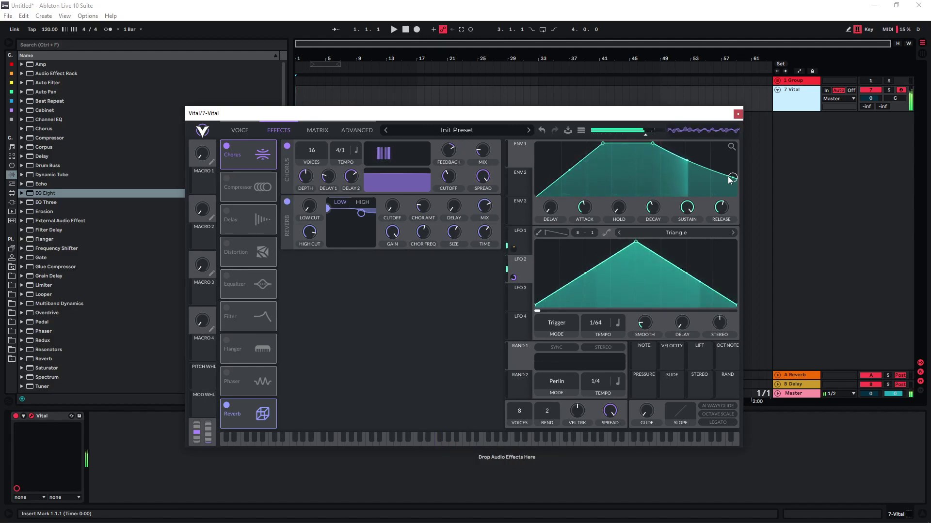
{"action": "key", "text": "d"}
{"action": "key", "text": "t"}
{"action": "key", "text": "h"}
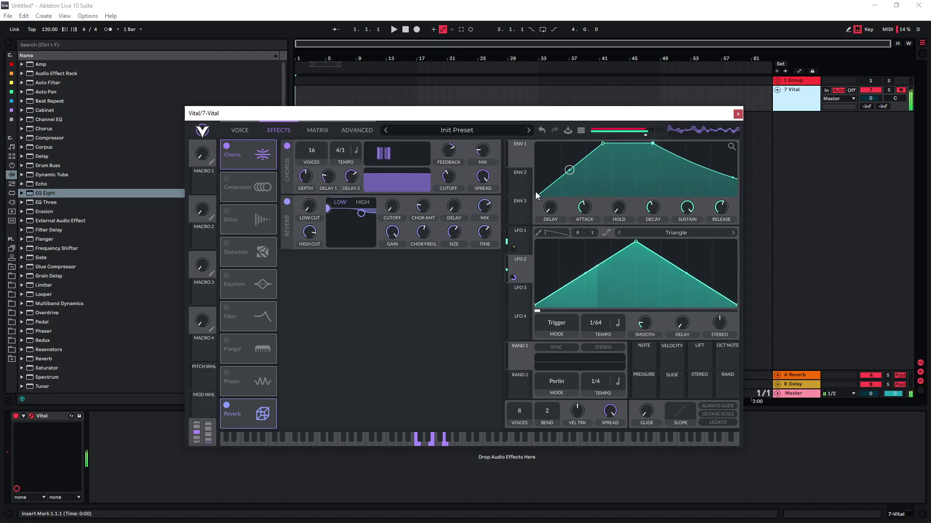
Set oscillator 3's pitch to 24 and toggle the oscillators while holding a note to compare their layers
{"action": "left_click", "coordinate": [240, 130]}
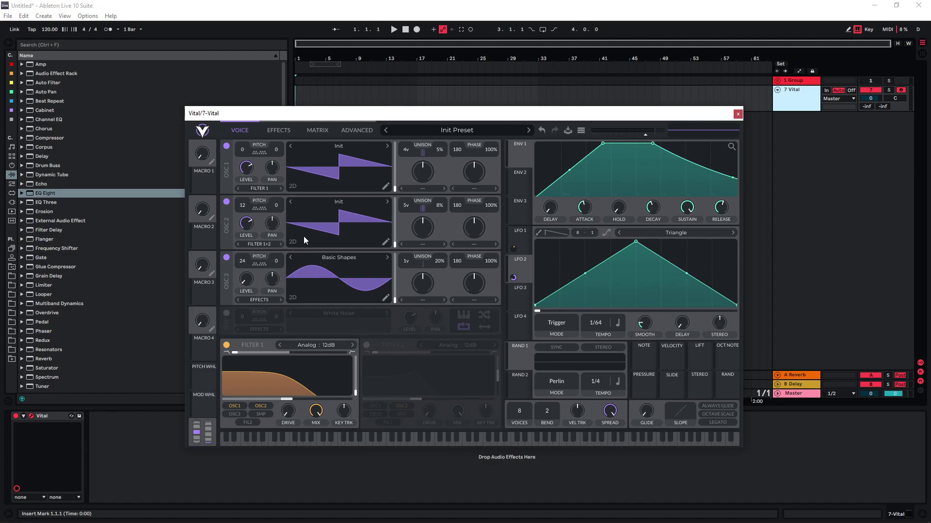
{"action": "key", "text": "a"}
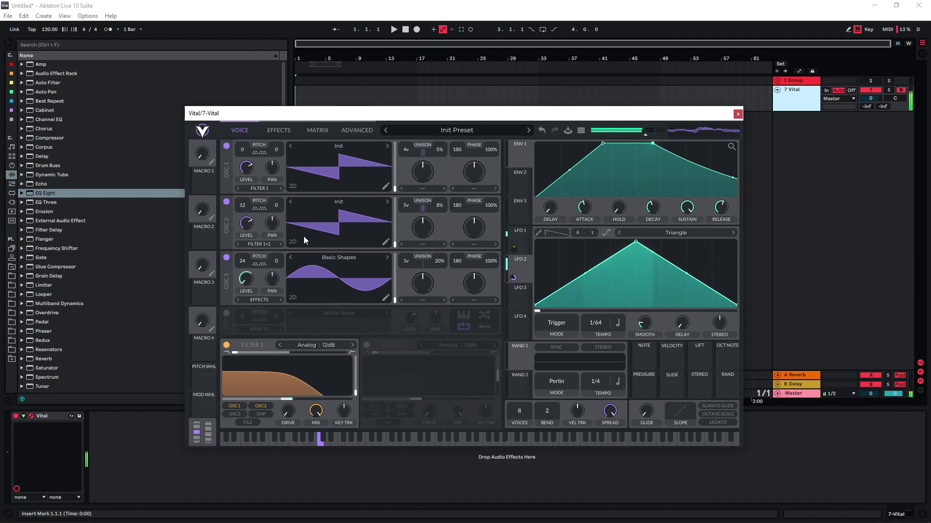
{"action": "left_click", "coordinate": [227, 257]}
{"action": "left_click", "coordinate": [228, 257]}
{"action": "left_click", "coordinate": [227, 202]}
{"action": "left_click", "coordinate": [226, 146]}
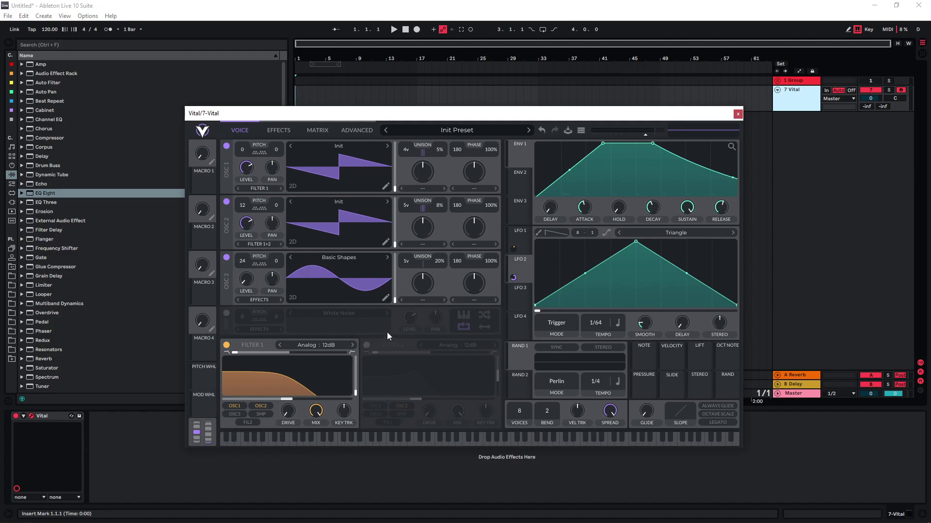
Enable the sample source, browse its available noise samples, and keep White Noise
{"action": "left_click", "coordinate": [230, 315]}
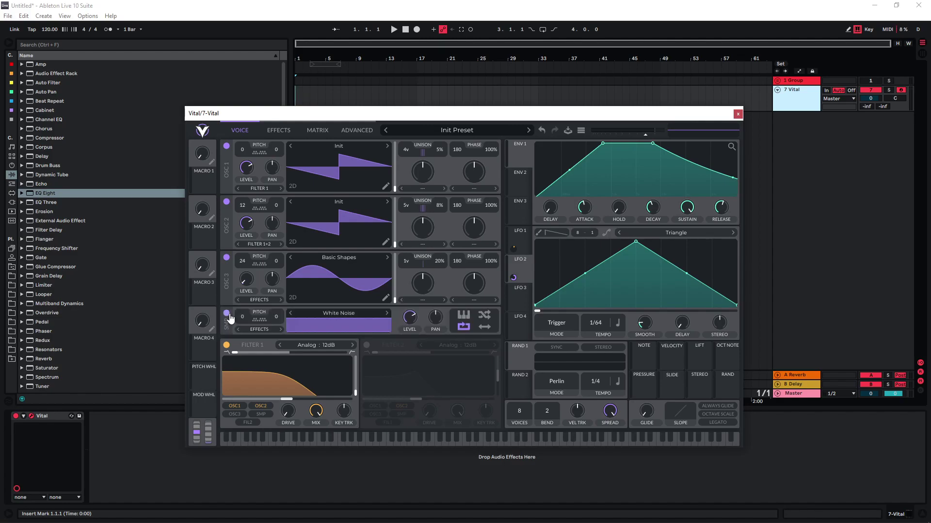
{"action": "left_click", "coordinate": [353, 316]}
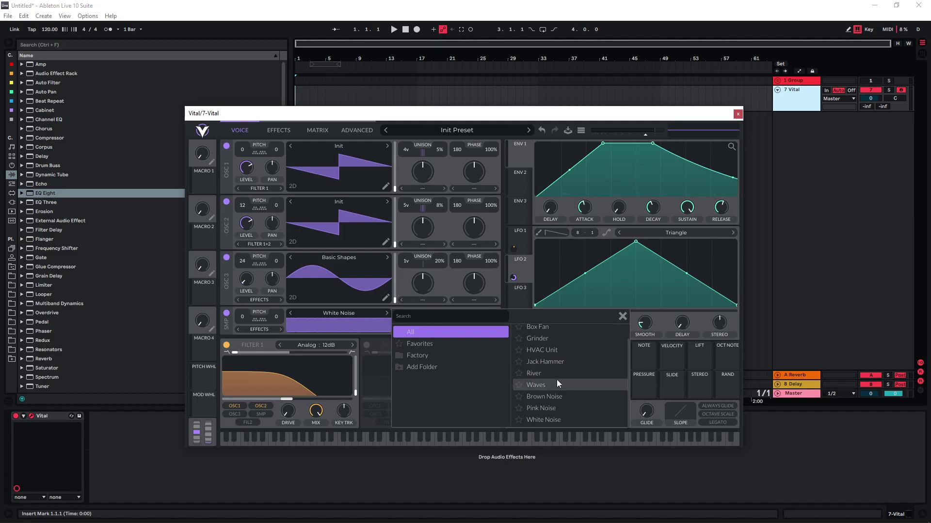
{"action": "left_click", "coordinate": [229, 322]}
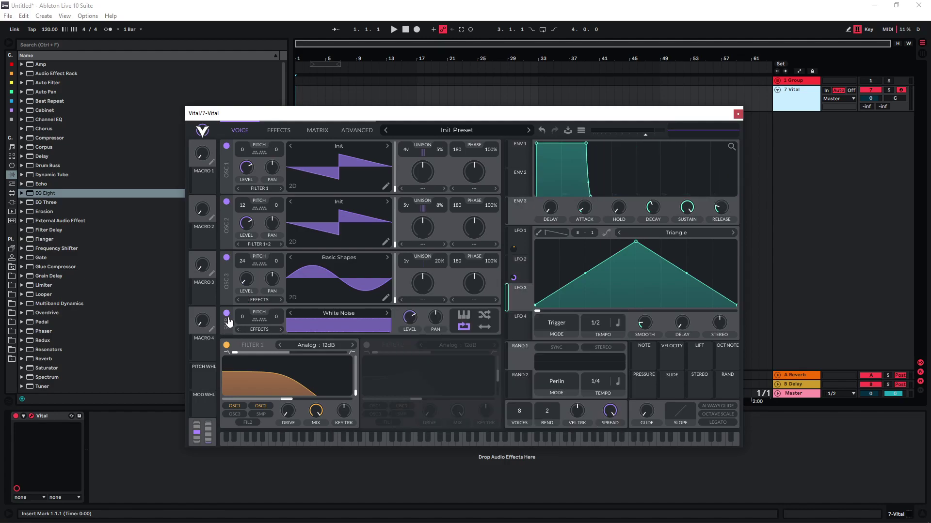